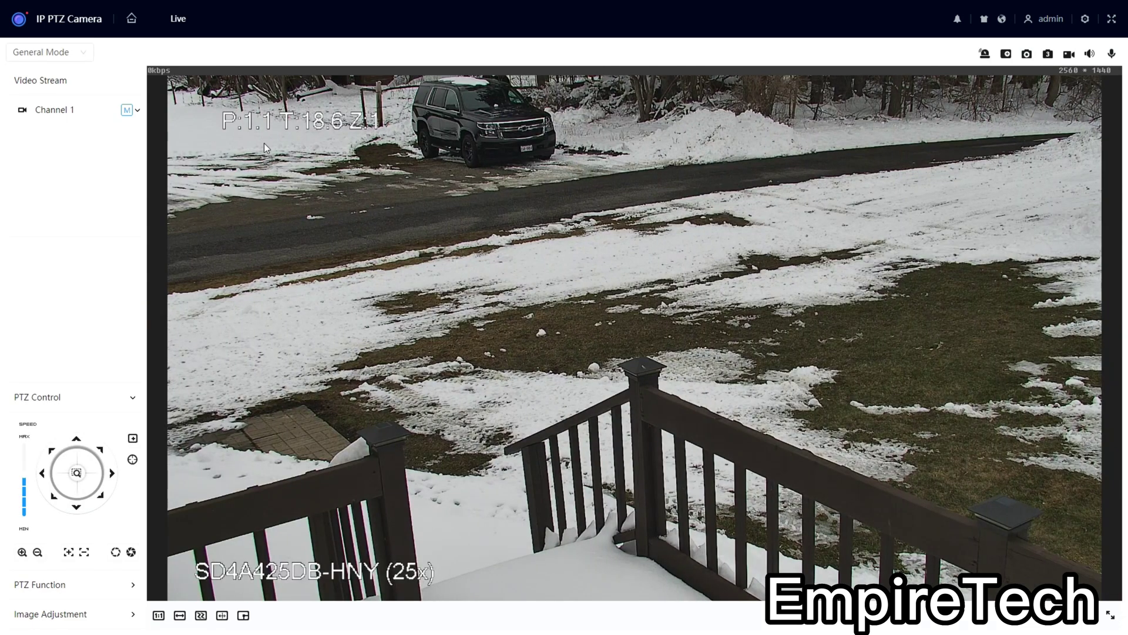
Save the camera's current yard view as Preset1 on the PTZ Preset page
left_click(193, 19)
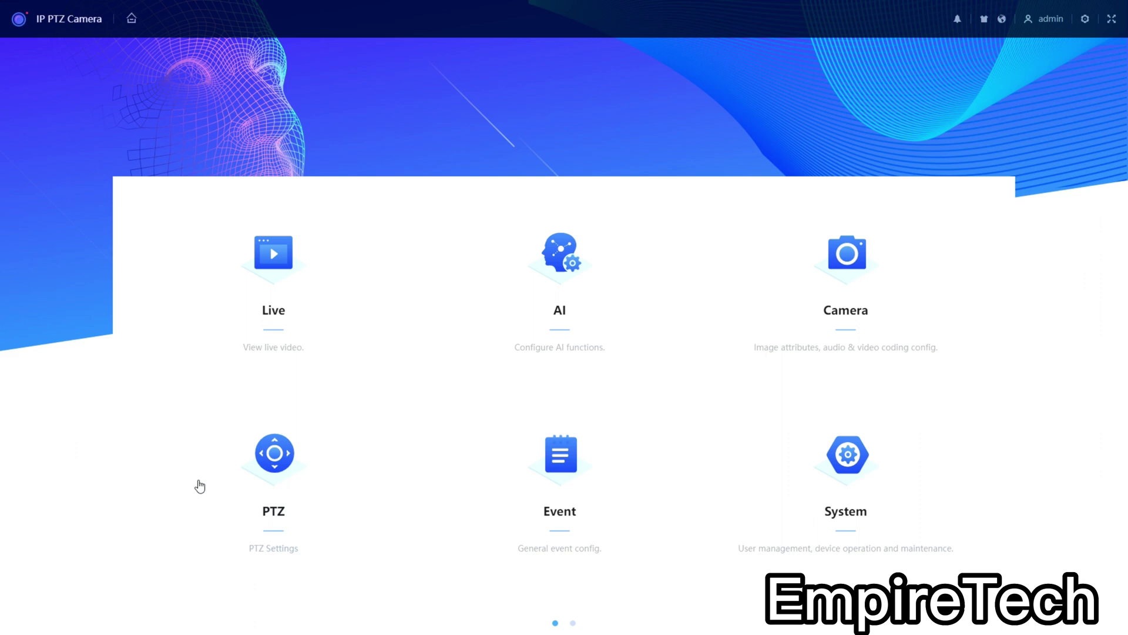
left_click(132, 20)
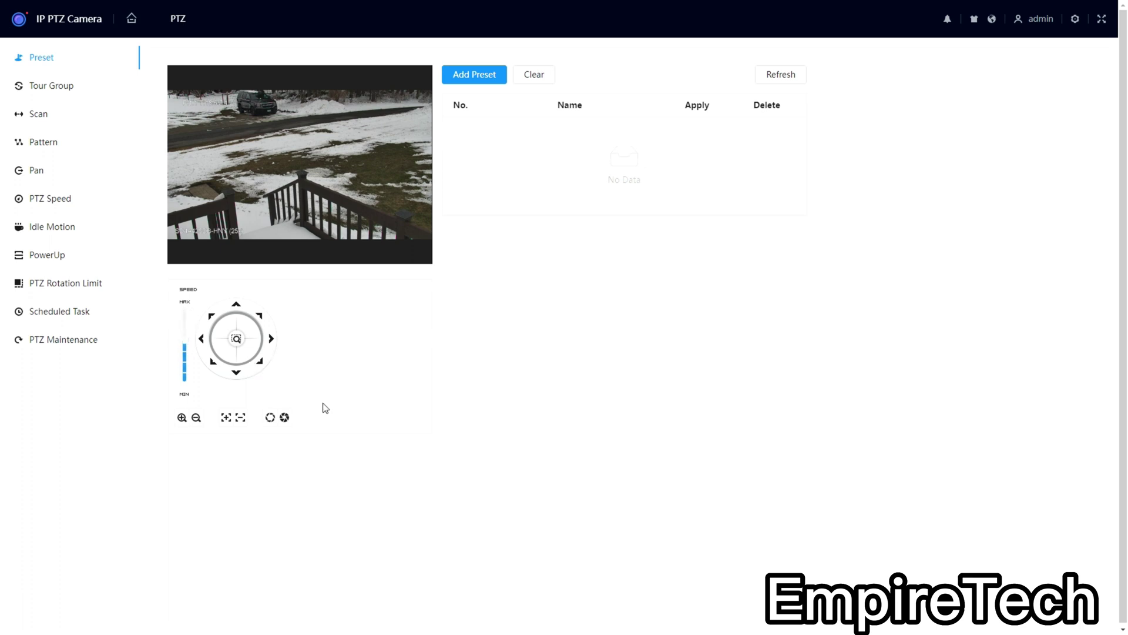
left_click(480, 79)
Add 1:Preset1 to the AI Smart Plan and switch IVS analysis on for it
left_click(192, 19)
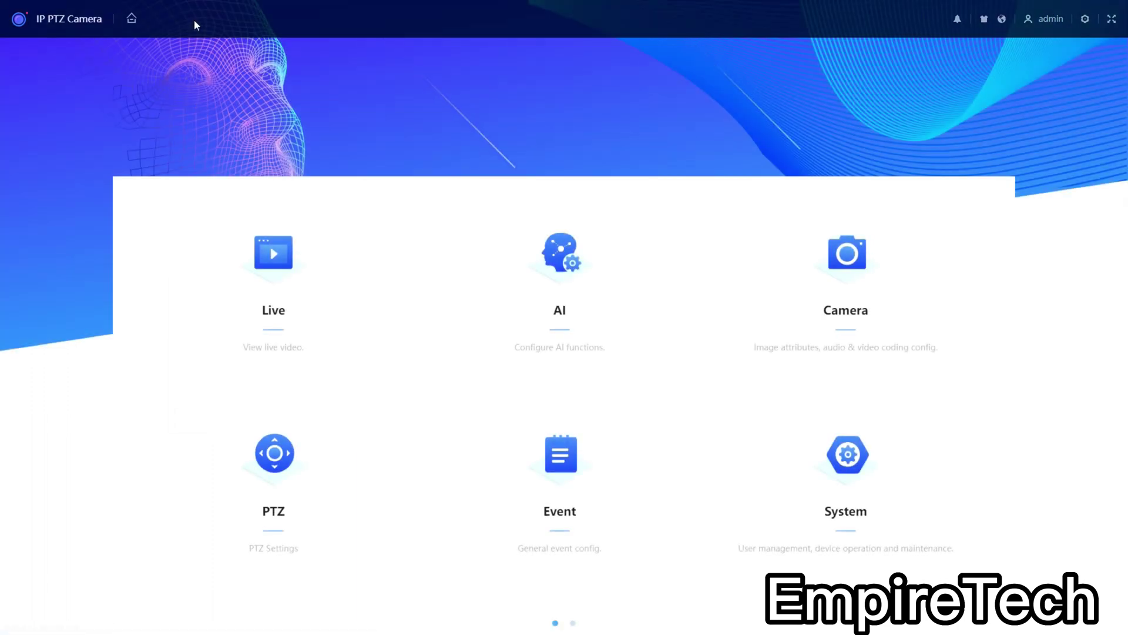
left_click(565, 263)
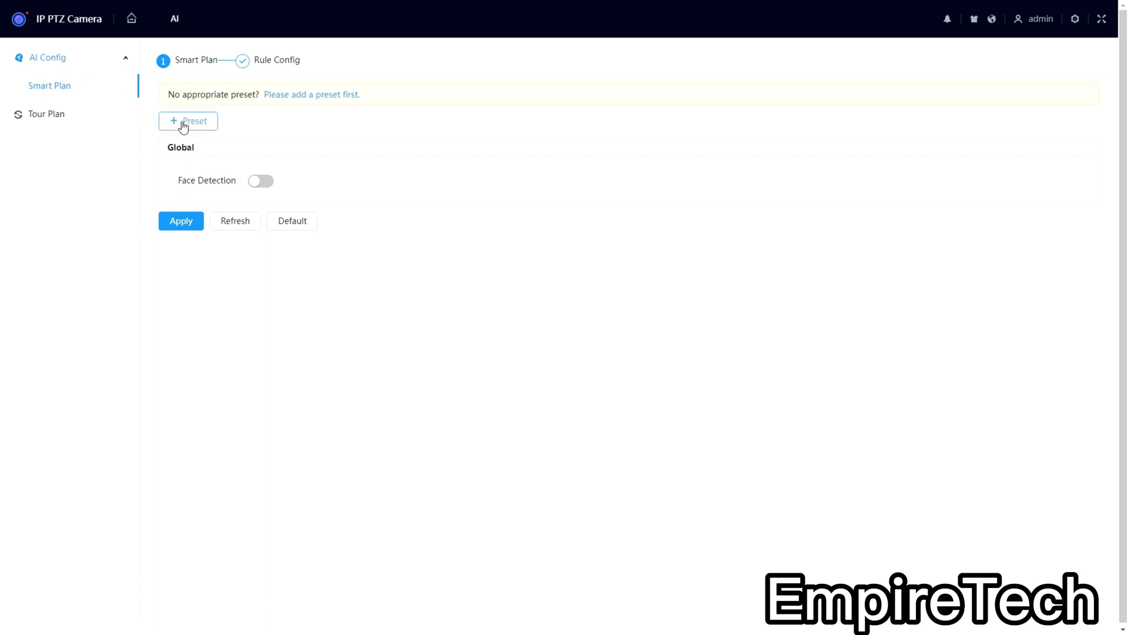
left_click(184, 127)
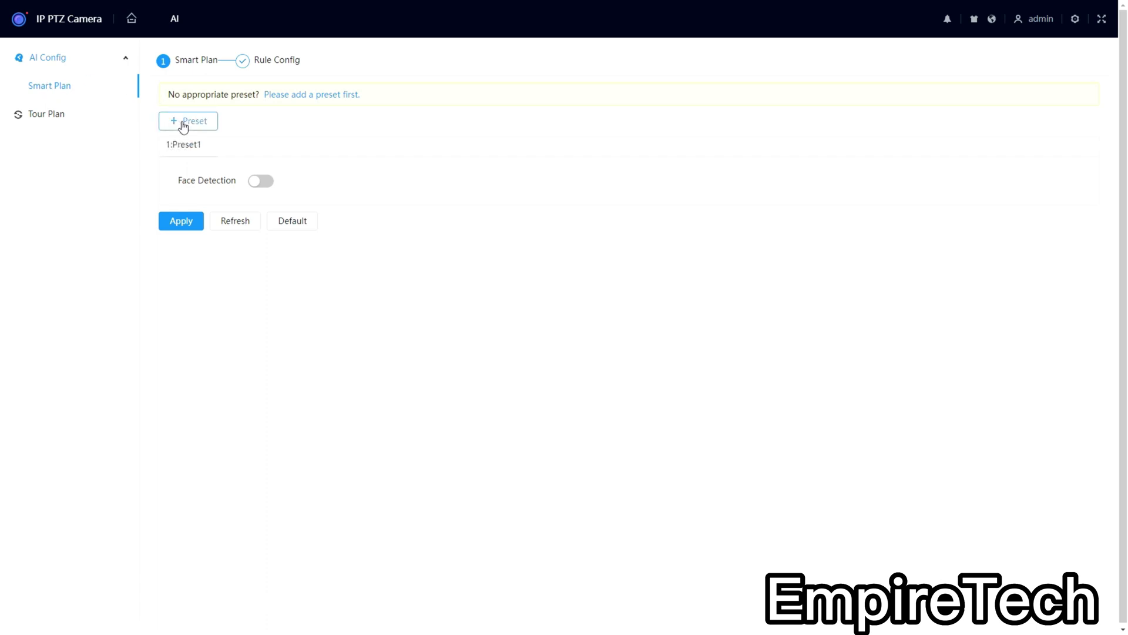
left_click(195, 150)
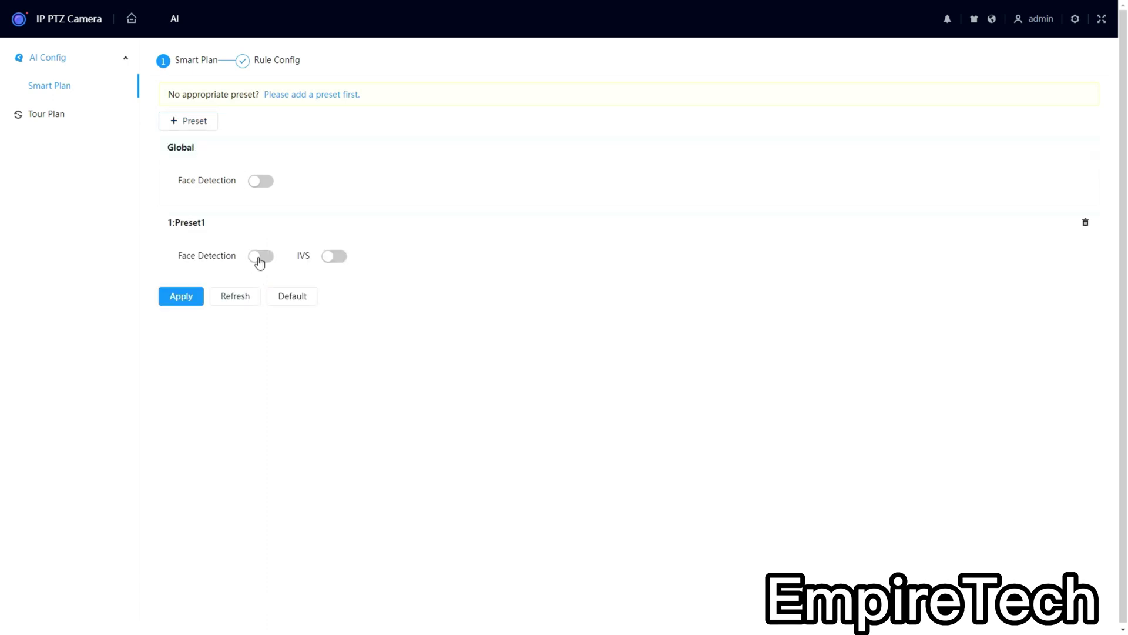
left_click(336, 256)
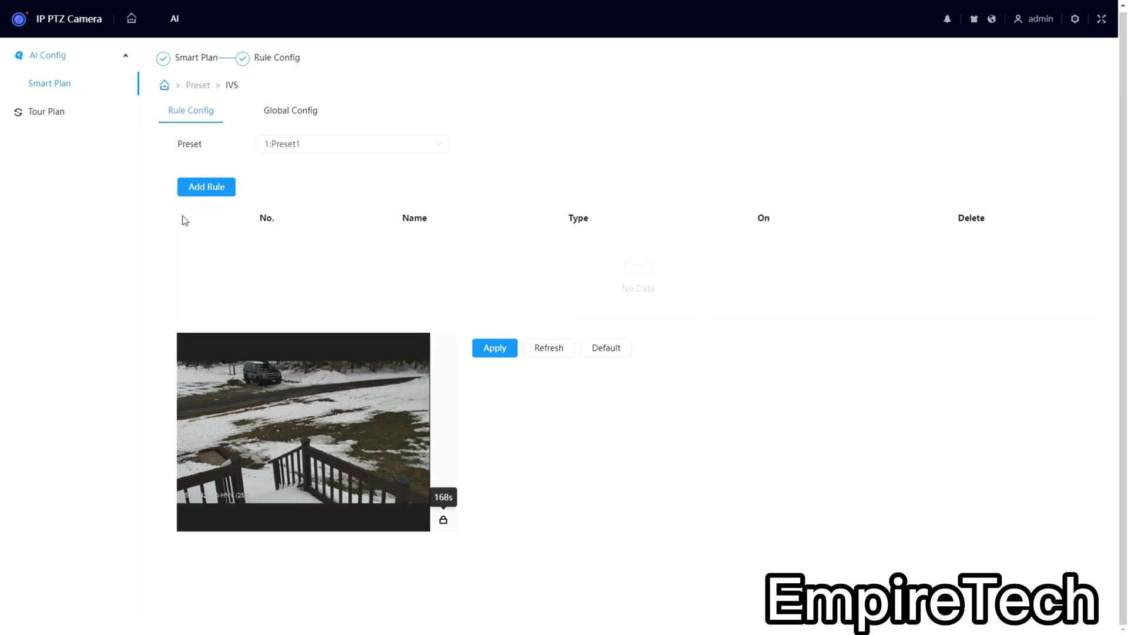
Add a Tripwire rule, IVS-1, to Preset1 and bring its rule settings into view
left_click(193, 188)
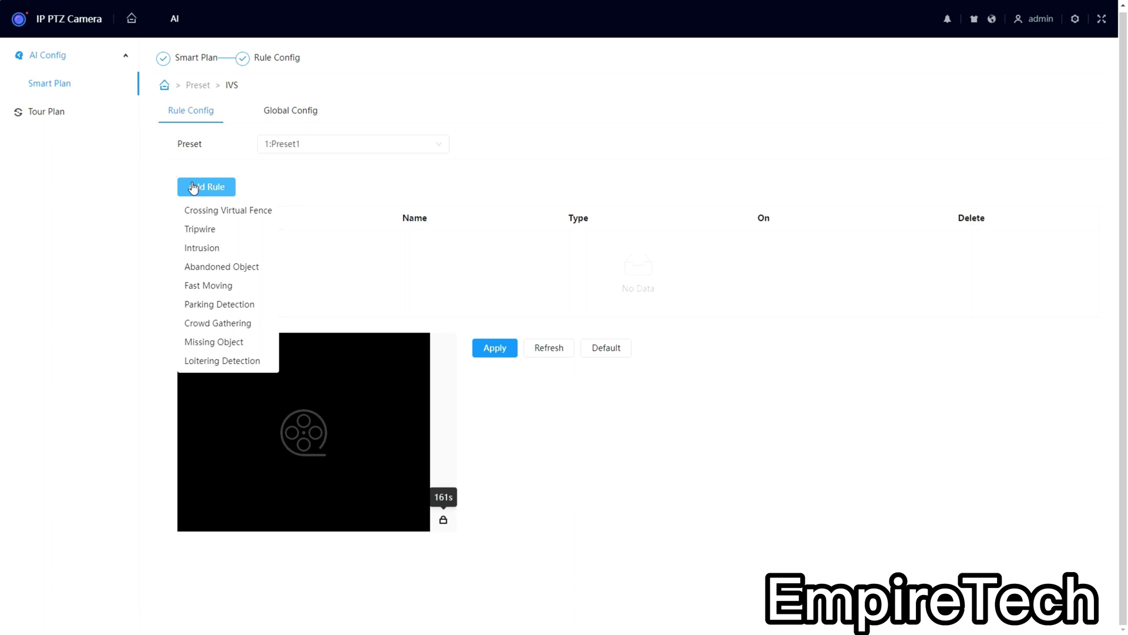
left_click(196, 232)
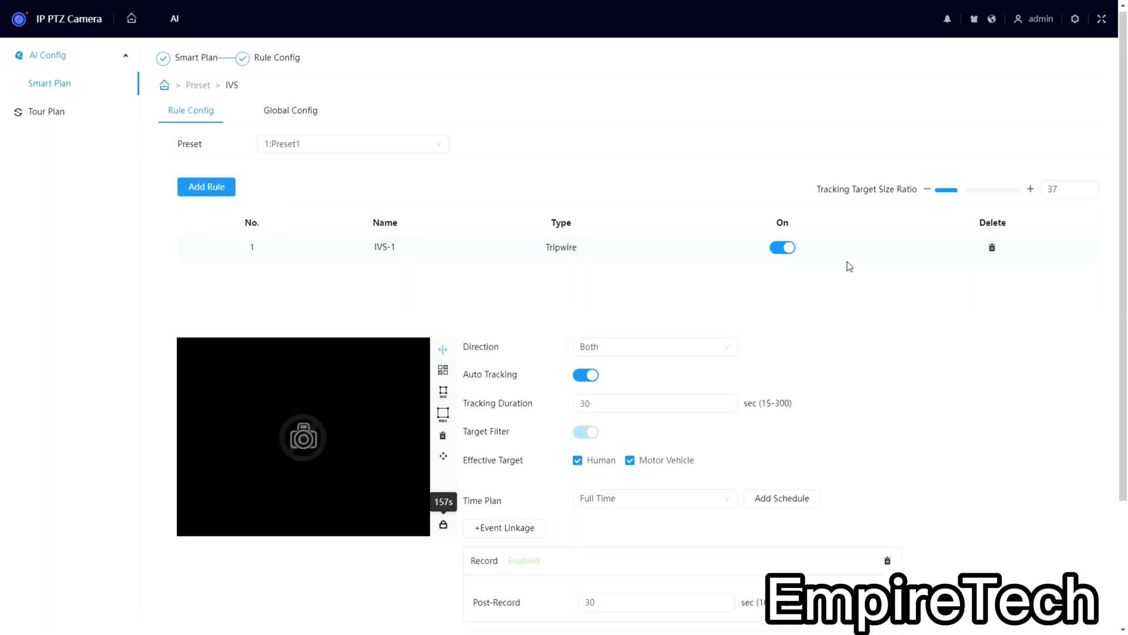
scroll(849, 266, "down", 3)
scroll(841, 261, "up", 2)
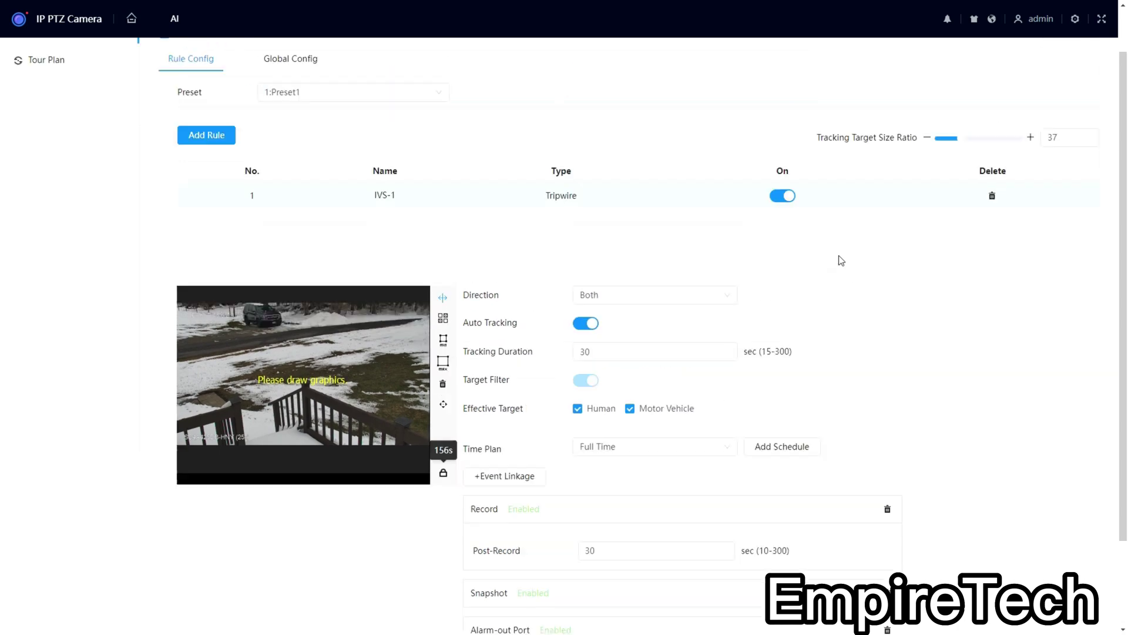
scroll(841, 260, "up", 1)
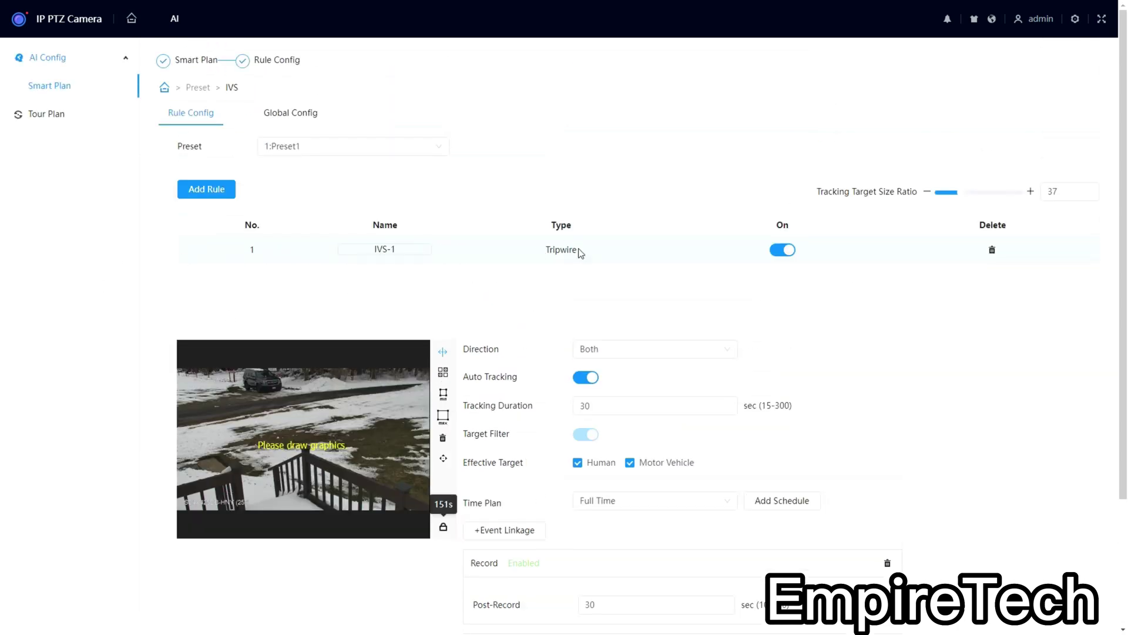
scroll(580, 253, "down", 3)
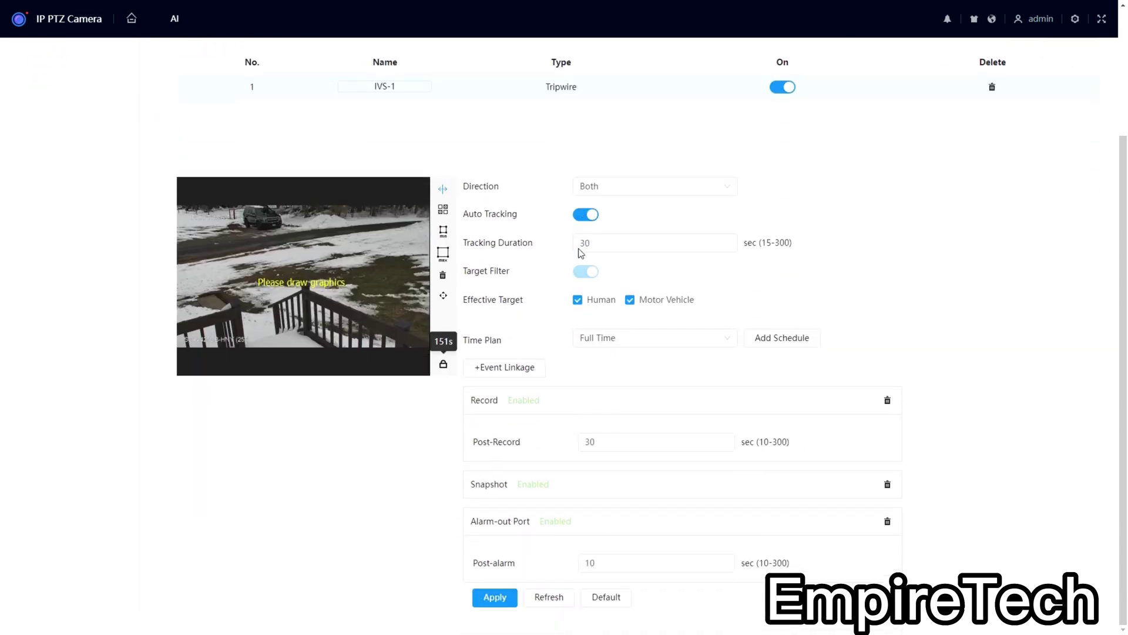
Keep auto tracking on and start the zigzag tripwire from the lower-left yard toward the driveway
left_click(582, 218)
left_click(591, 218)
left_click(180, 311)
left_click(196, 244)
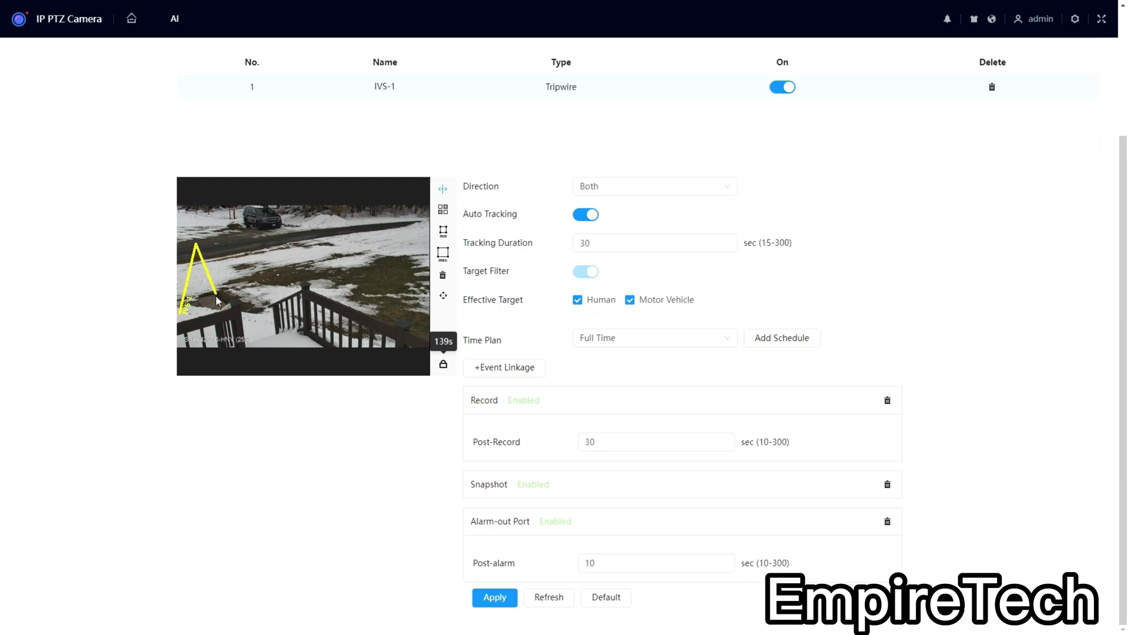
left_click(210, 316)
left_click(270, 297)
left_click(205, 252)
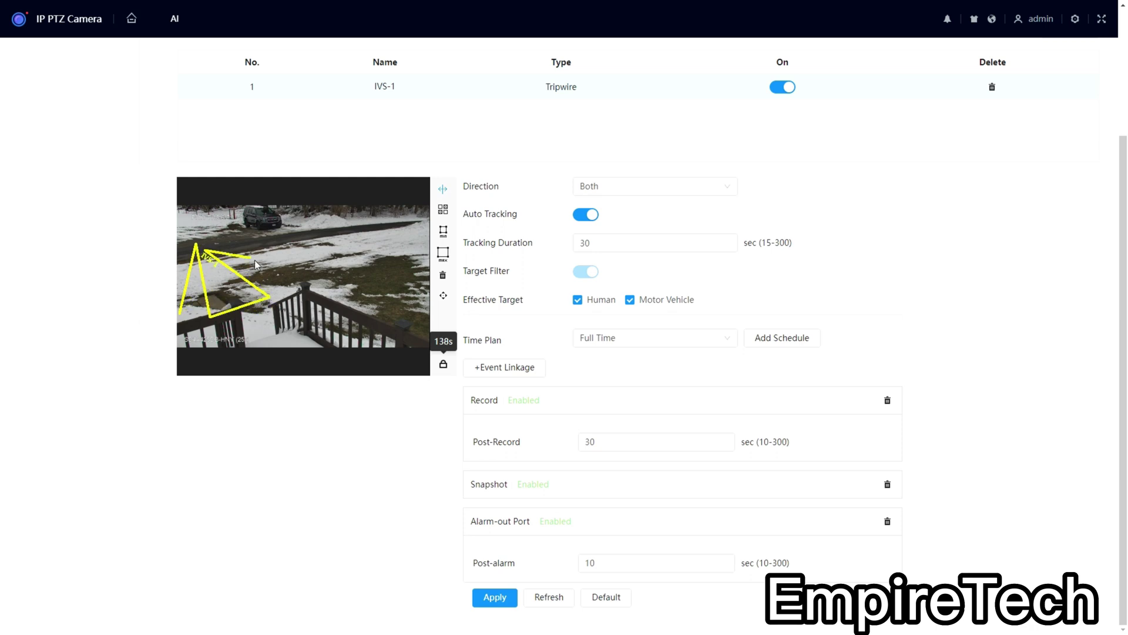
left_click(326, 295)
left_click(240, 237)
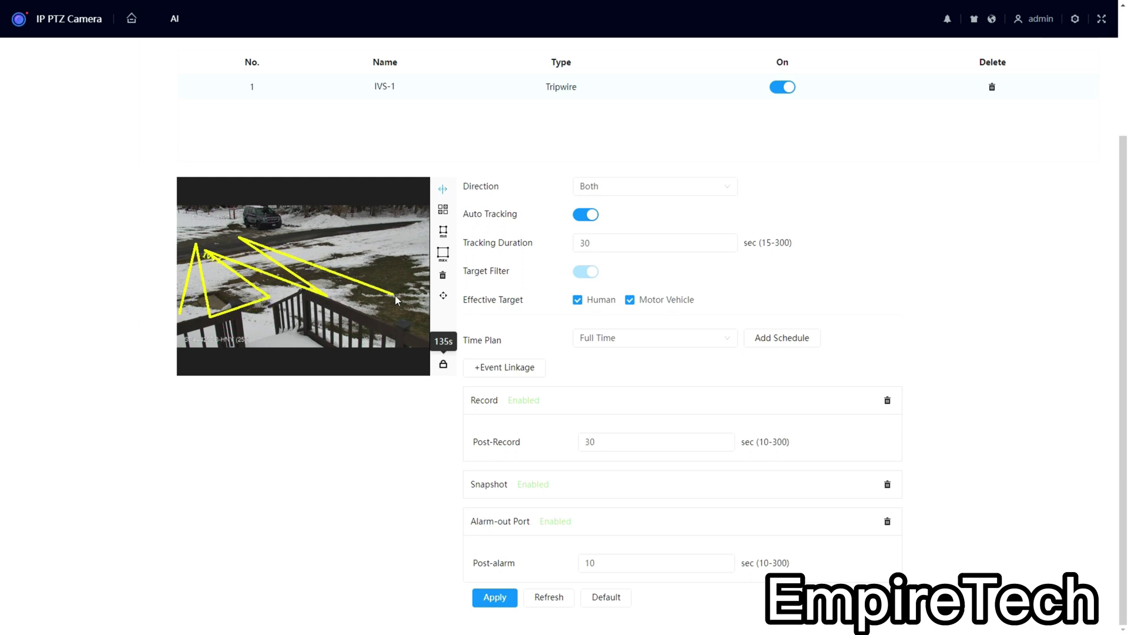
Extend the tripwire to the right edge, back along the driveway, and finish at the lower left
left_click(413, 304)
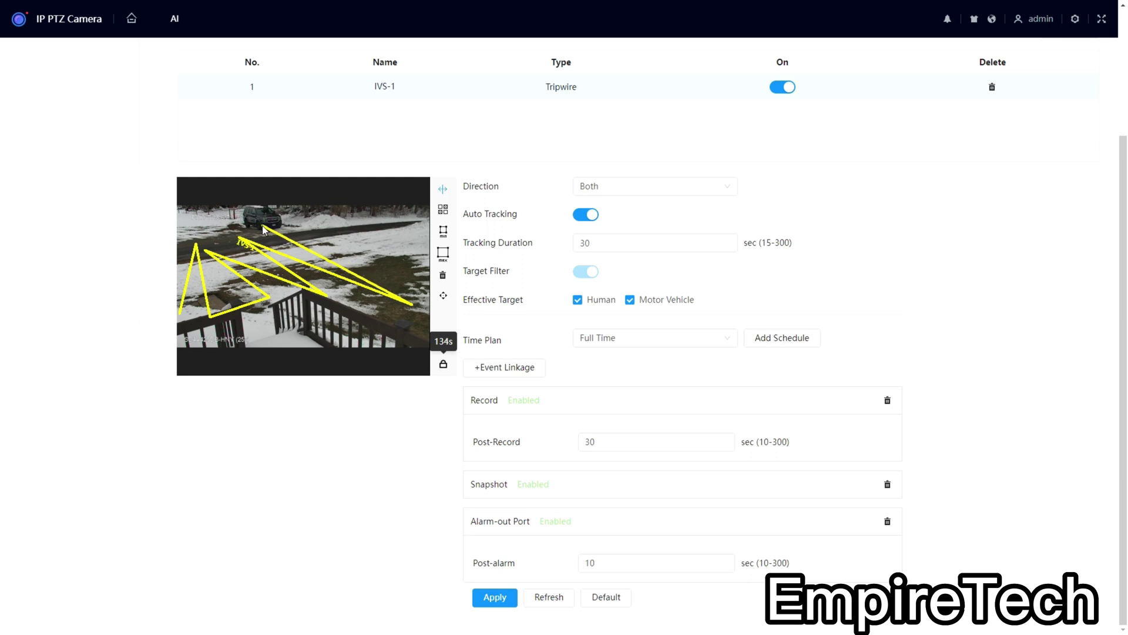
left_click(427, 282)
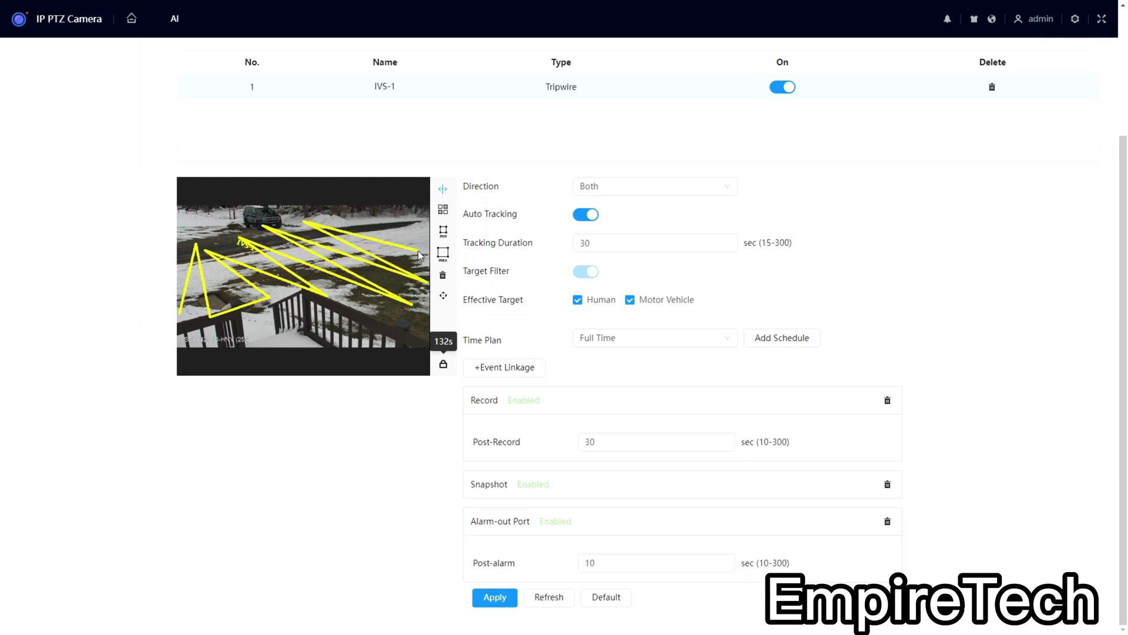
left_click(420, 250)
left_click(349, 218)
left_click(305, 222)
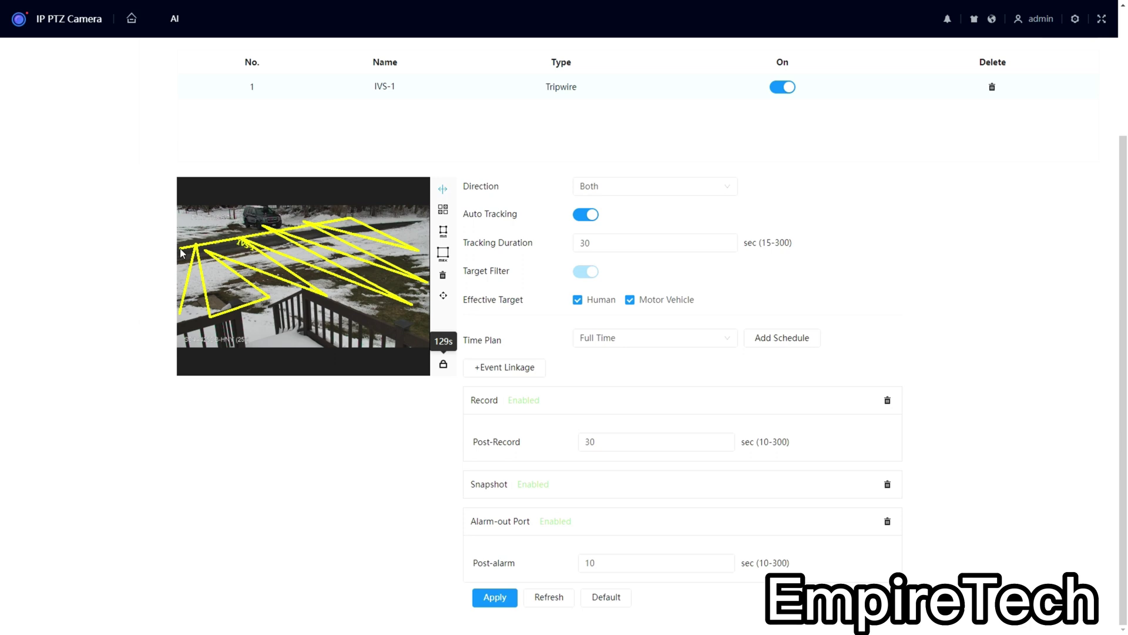
left_click(180, 248)
left_click(182, 283)
left_click(202, 284)
left_click(251, 292)
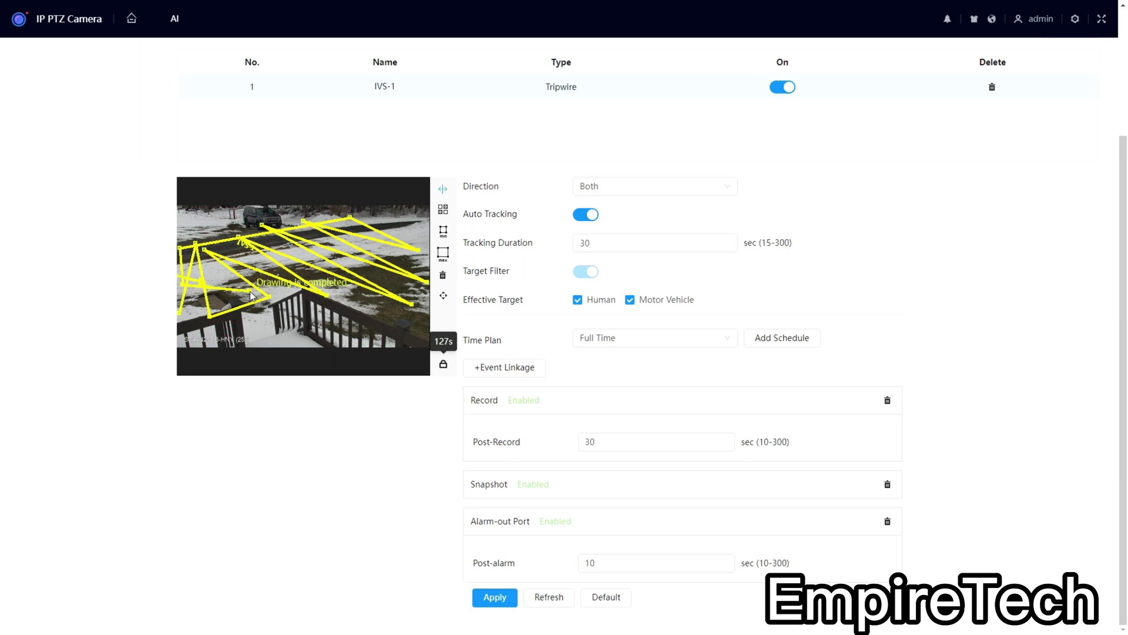
left_click(588, 242)
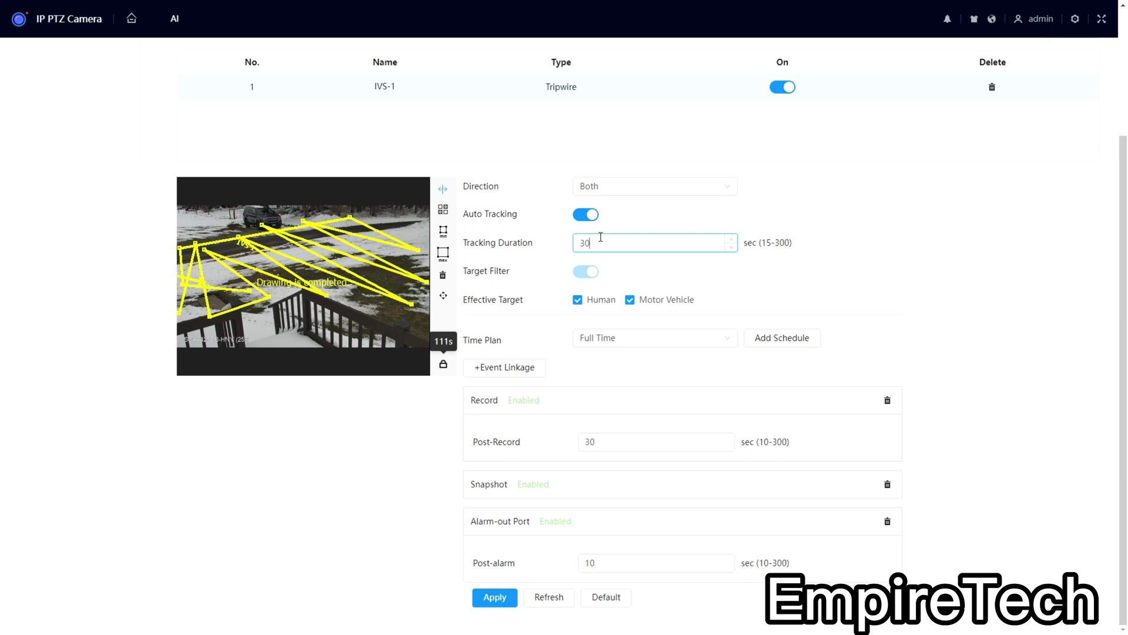
Leave both Human and Motor Vehicle ticked as the rule's effective targets
left_click(628, 299)
left_click(640, 243)
left_click(578, 301)
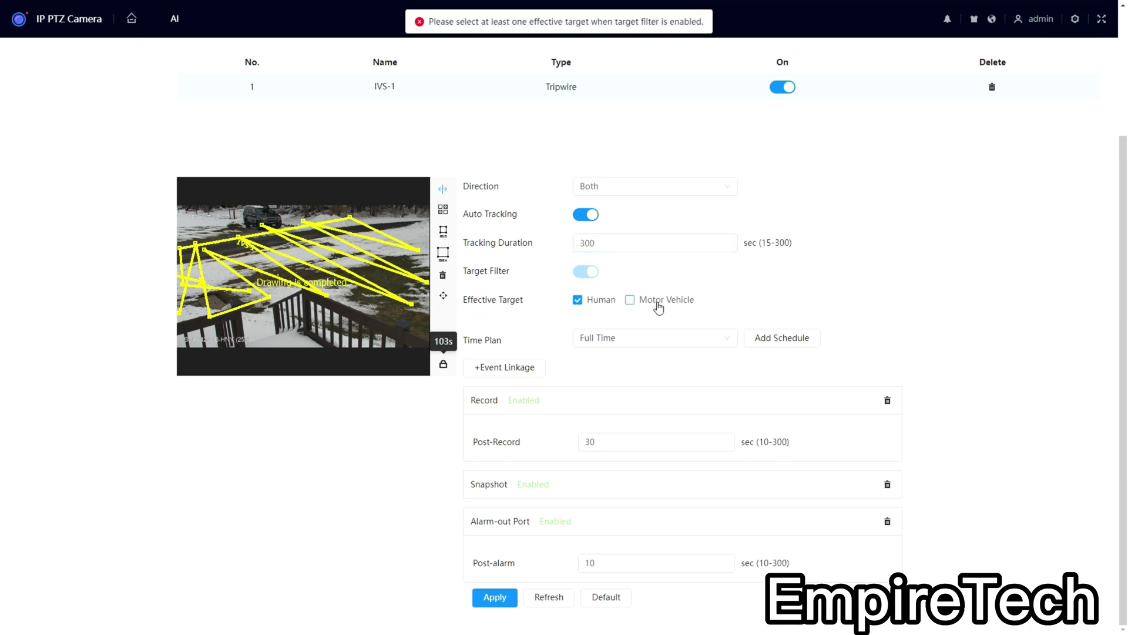
left_click(630, 301)
left_click(506, 368)
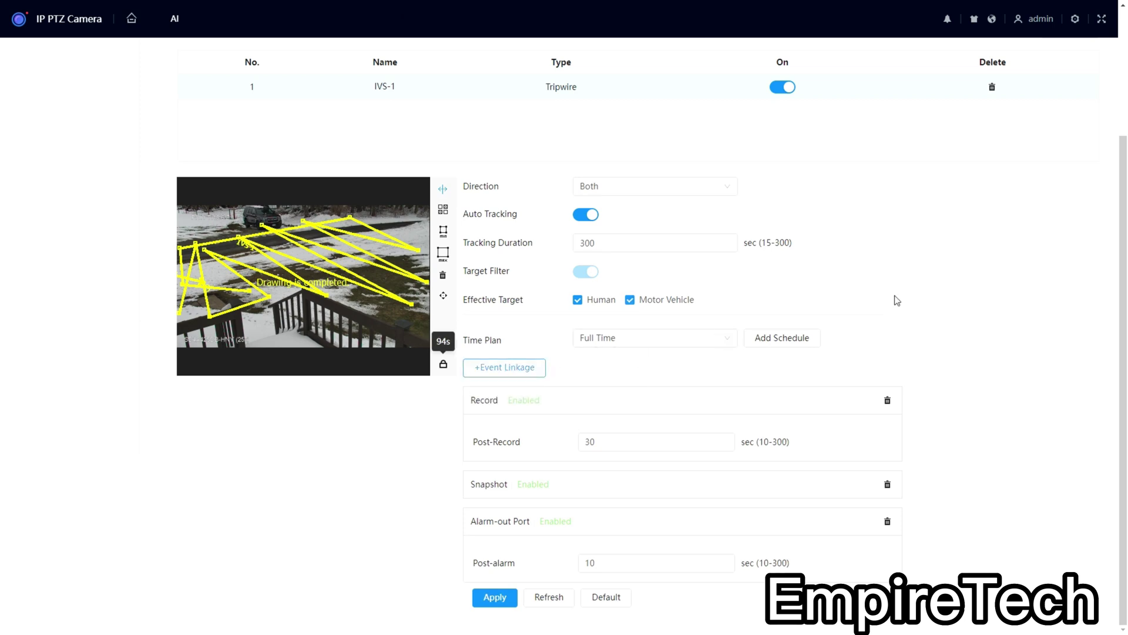
Apply IVS-1 with 300 s tracking duration and linkage settings, then return to the home menu
left_click(602, 443)
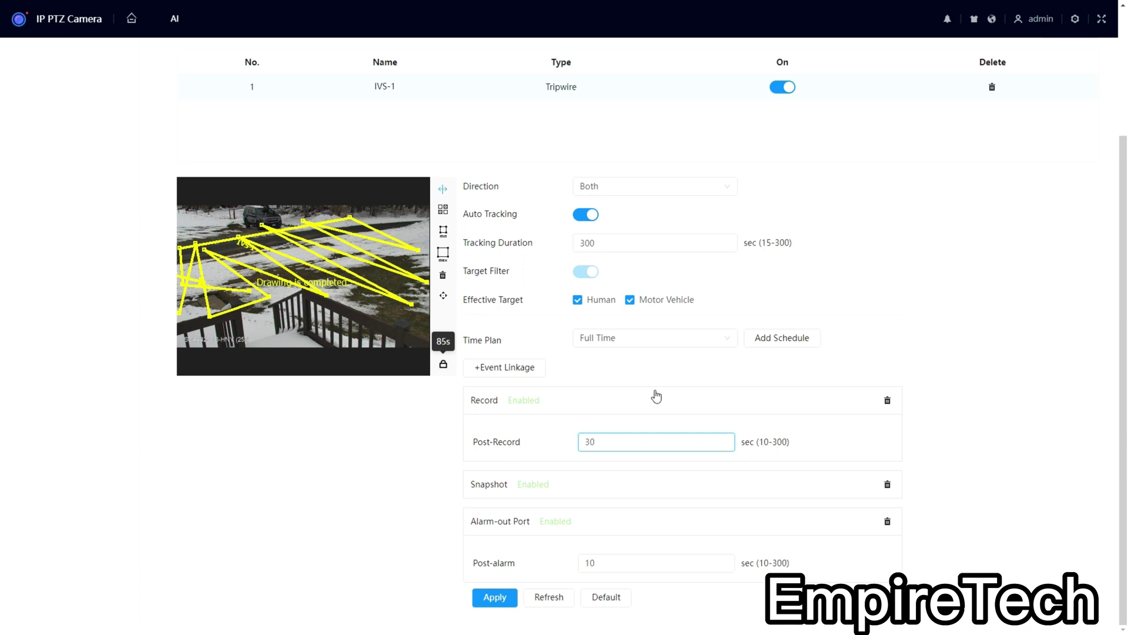
left_click(493, 602)
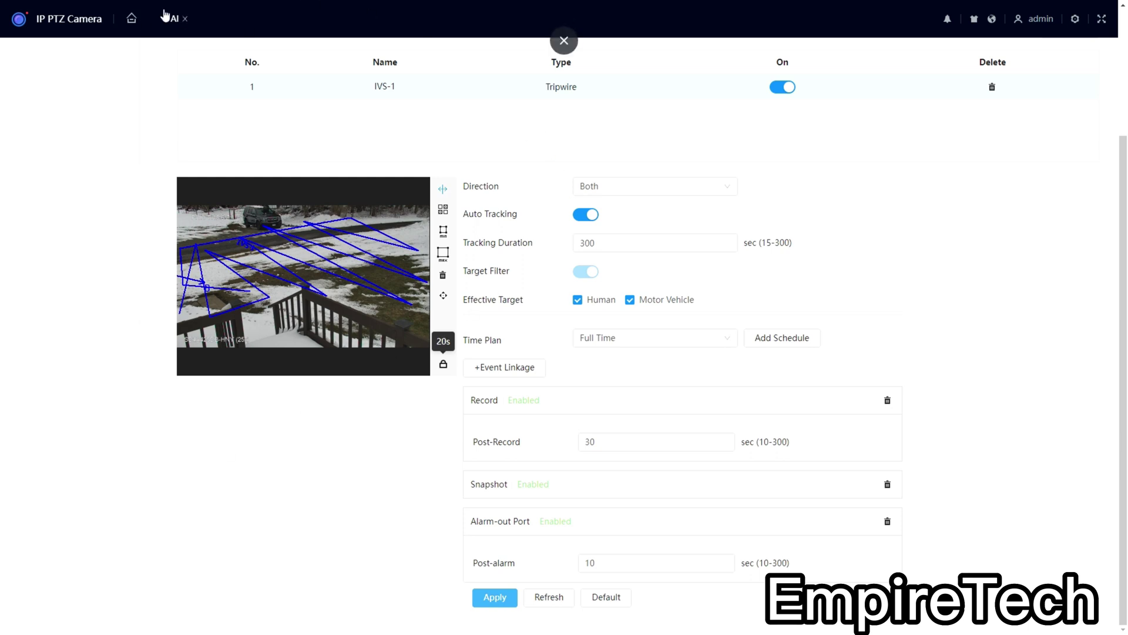
left_click(132, 20)
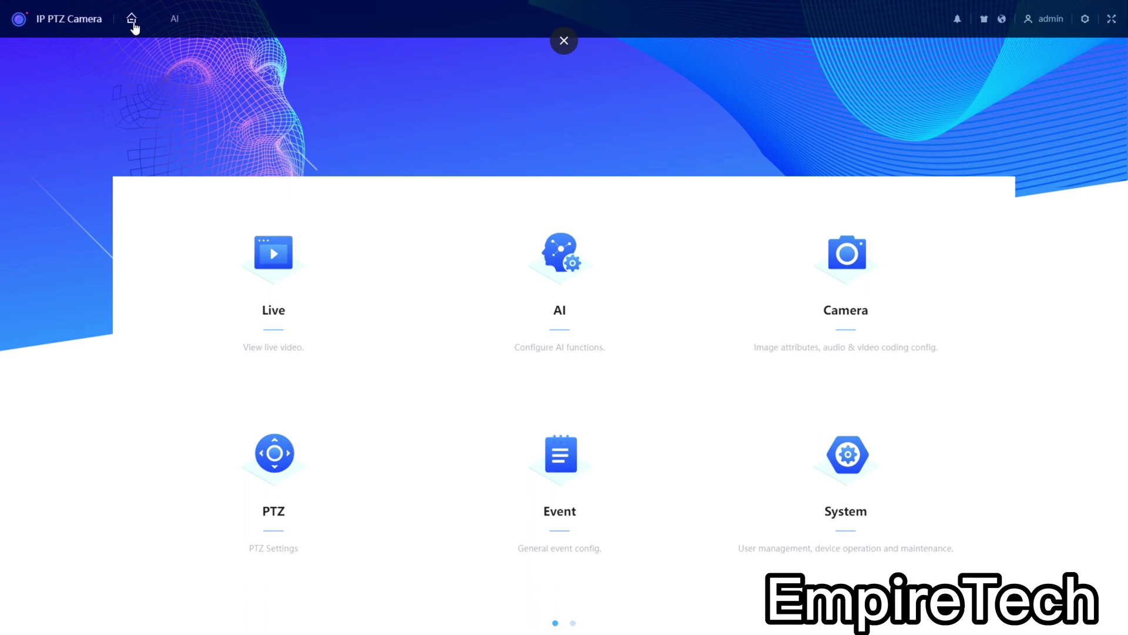